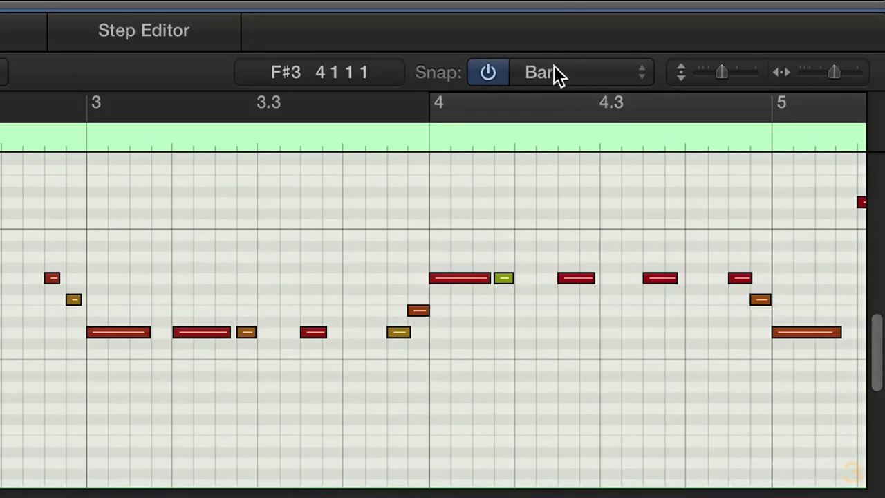
Toggle piano roll and tracks-area snapping off and on, then show the piano roll snap values
click(490, 73)
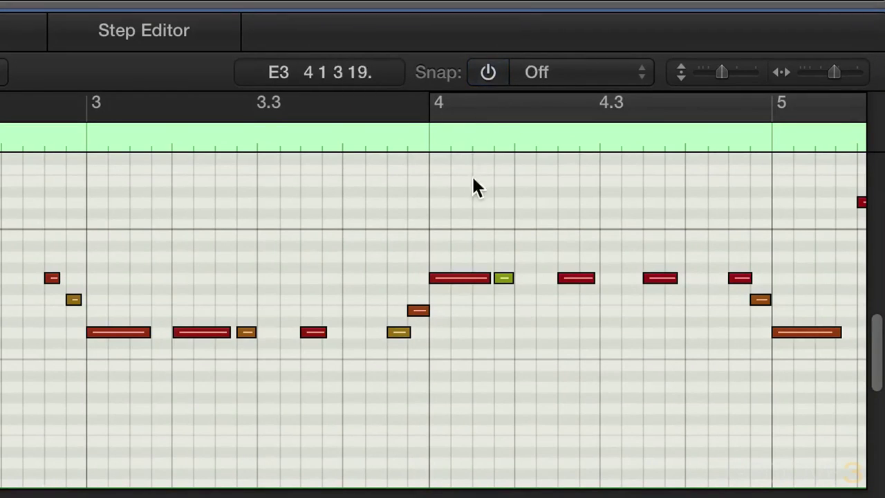
click(490, 74)
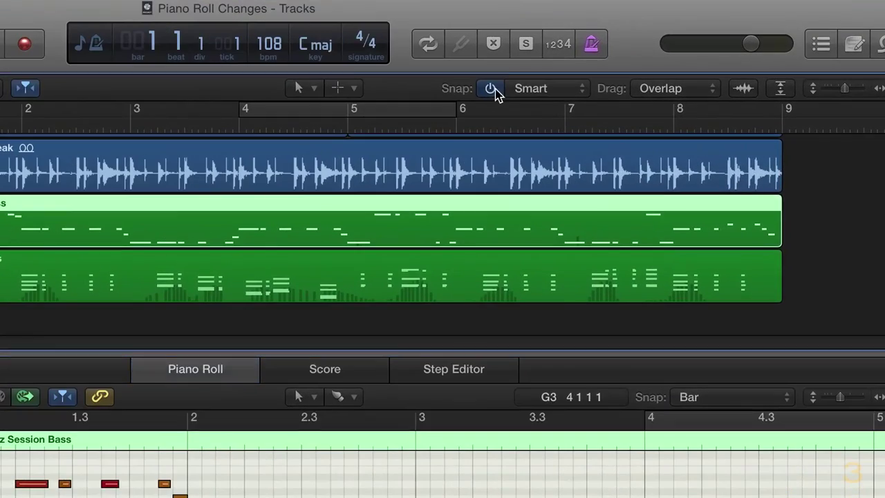
click(546, 78)
click(490, 89)
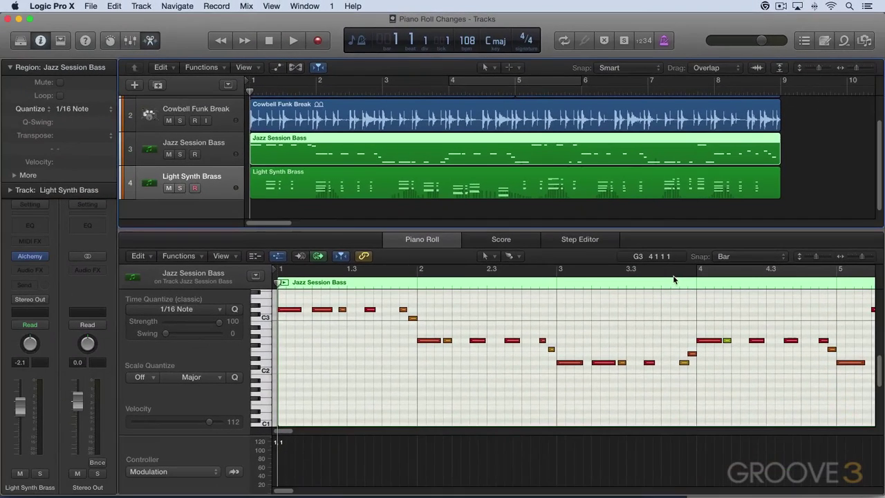
click(744, 257)
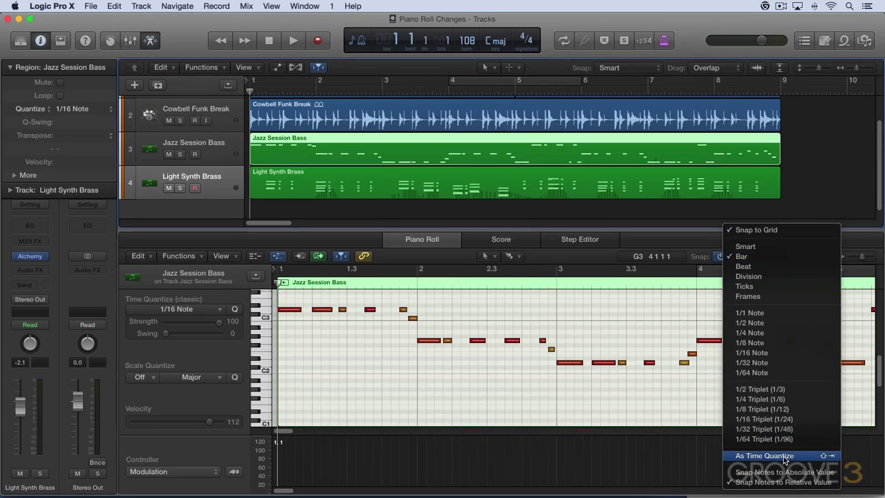
Keep snap at Bar, move a D2 note to bar 2 and select both D2 notes
key(Escape)
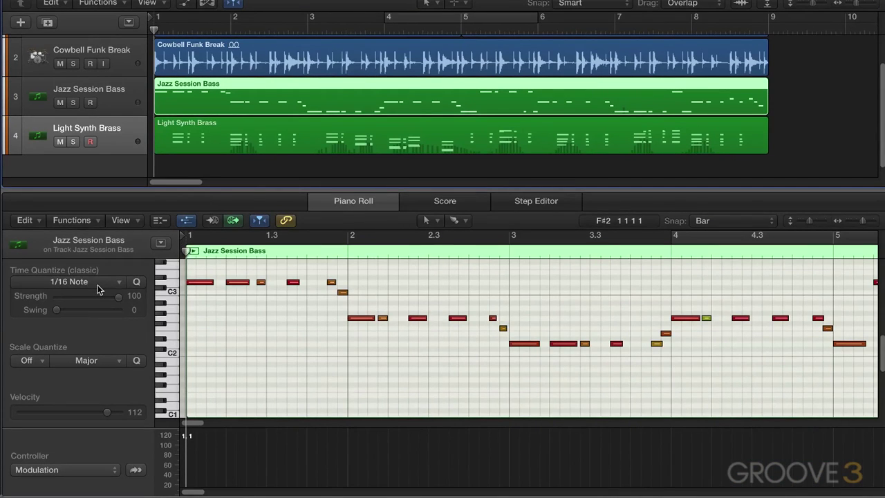
drag(524, 347, 389, 354)
drag(202, 344, 526, 346)
Set snap to As Time Quantize and move the D2 note to start at 3 1 1 1
click(721, 221)
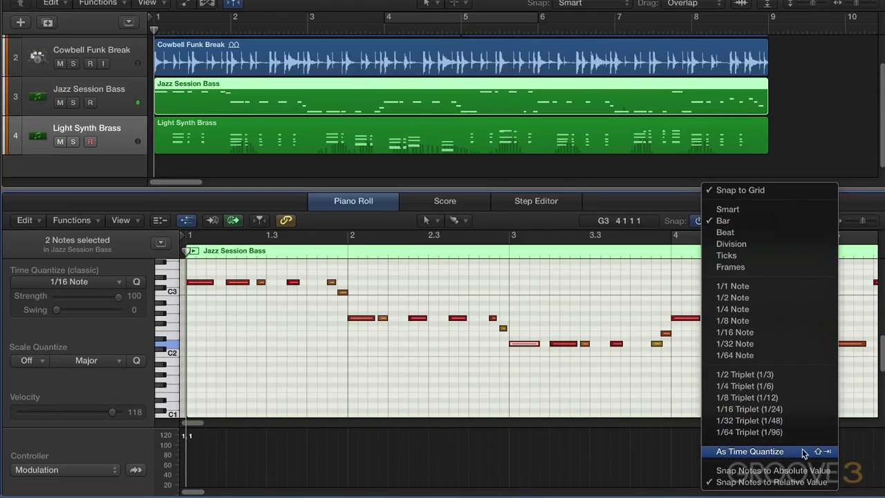
click(757, 453)
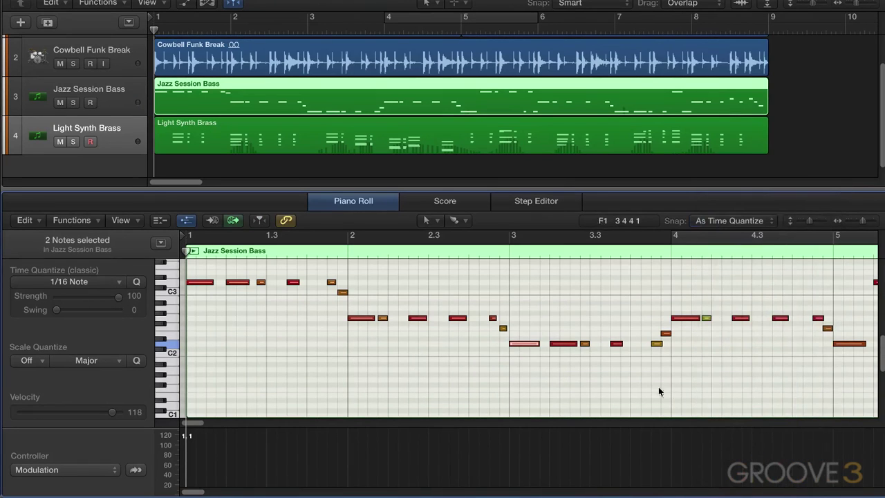
drag(528, 348, 499, 348)
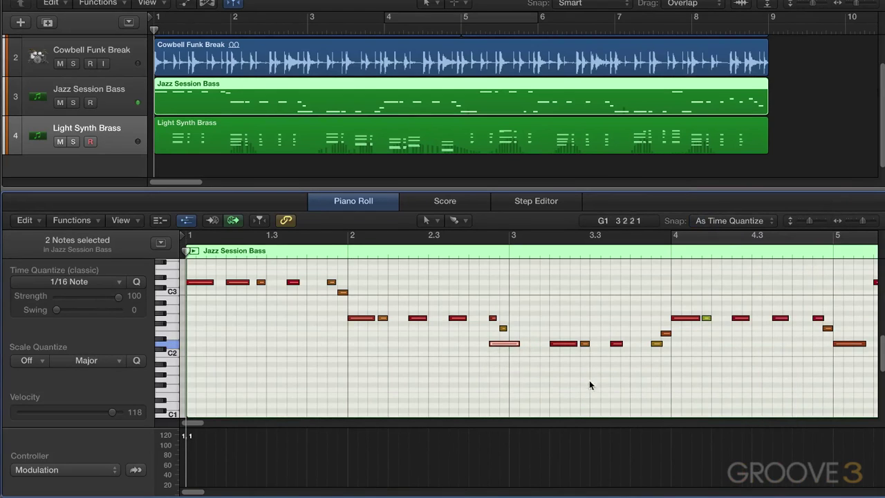
drag(514, 345, 536, 342)
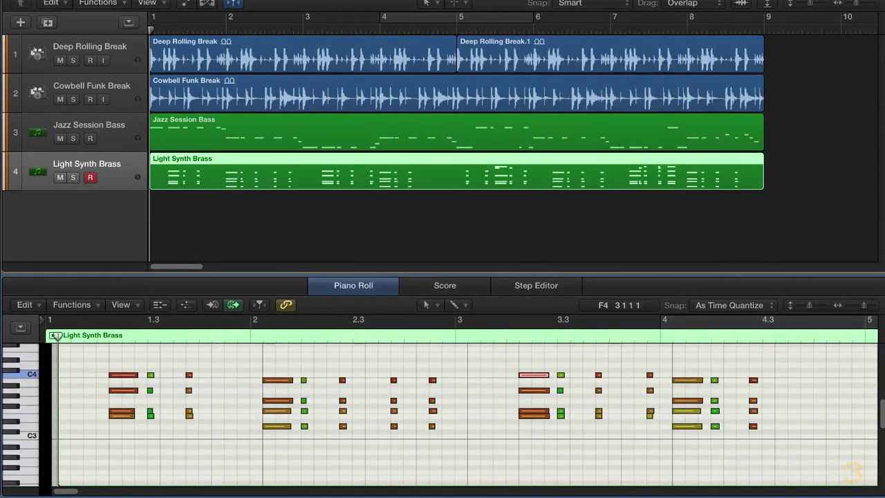
Check the Editing preferences, then zoom the piano roll out to see all eight bars
key(super+comma)
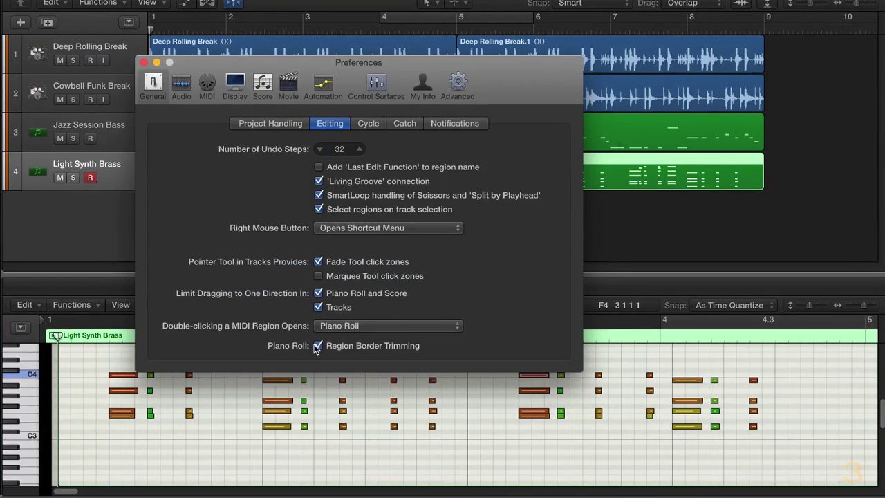
click(143, 63)
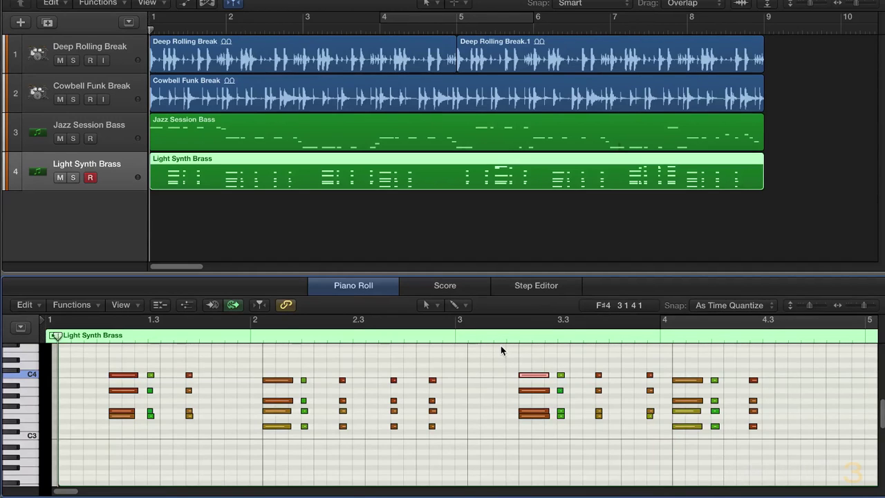
key(super+Left)
key(super+Left)
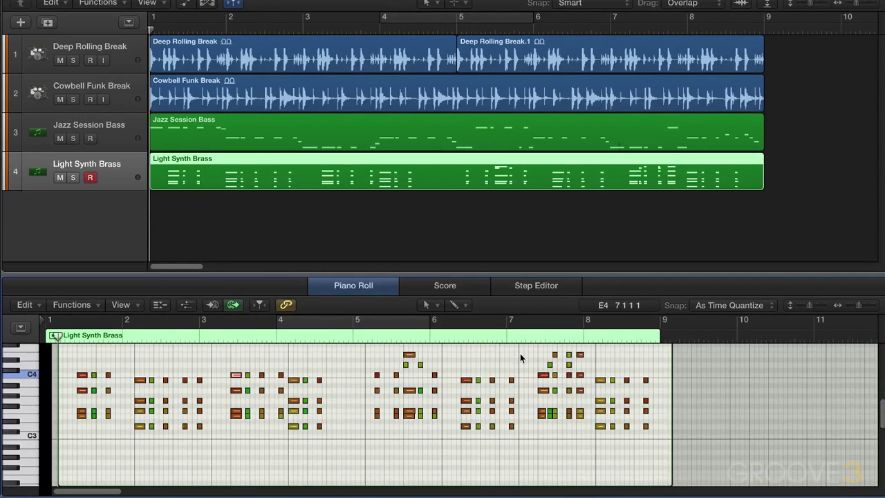
Extend the region past bar 9 and reopen a larger piano roll including Jazz Session Bass
mouse_move(669, 427)
mouse_down()
mouse_move(796, 426)
mouse_move(480, 427)
mouse_move(773, 425)
mouse_move(662, 431)
mouse_move(669, 428)
mouse_up()
key(e)
shift+click(321, 138)
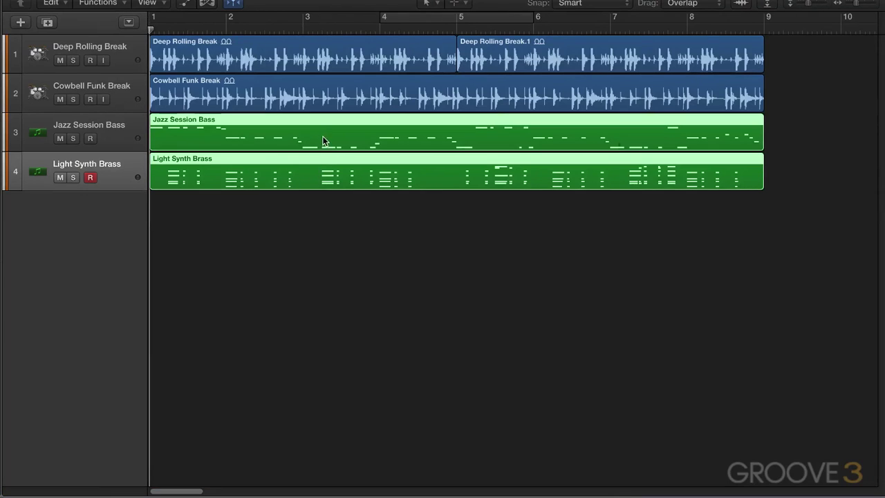
key(e)
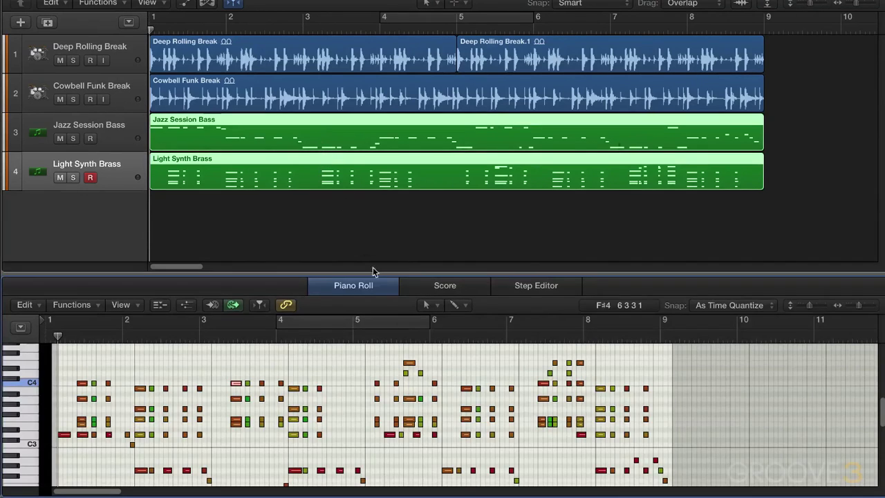
drag(405, 275, 408, 260)
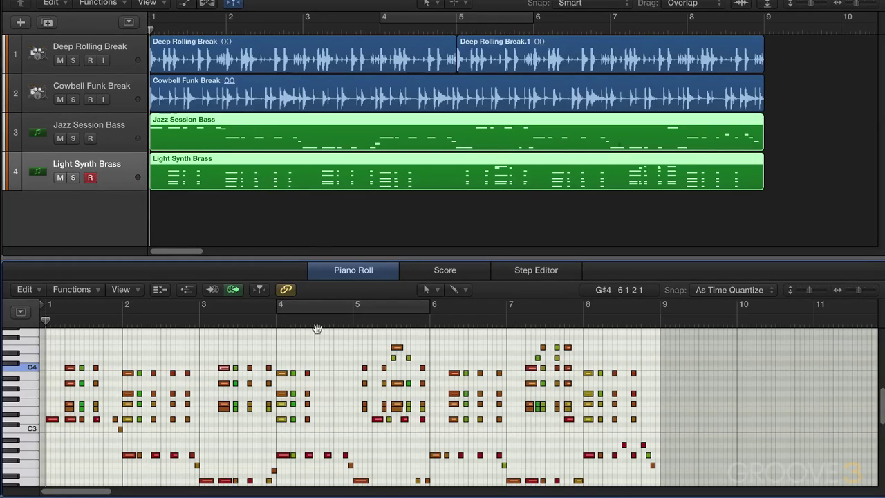
Draw an F4 note, undo its lengthening, and deselect both regions
drag(187, 342, 362, 344)
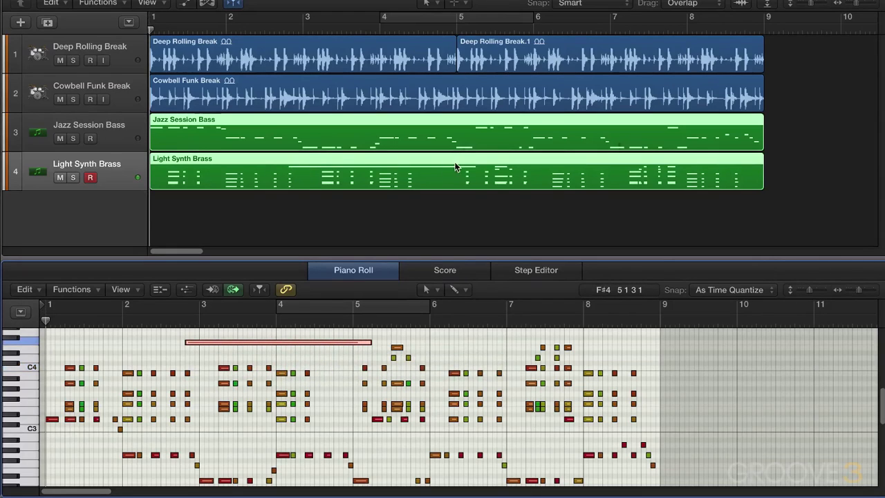
key(super+z)
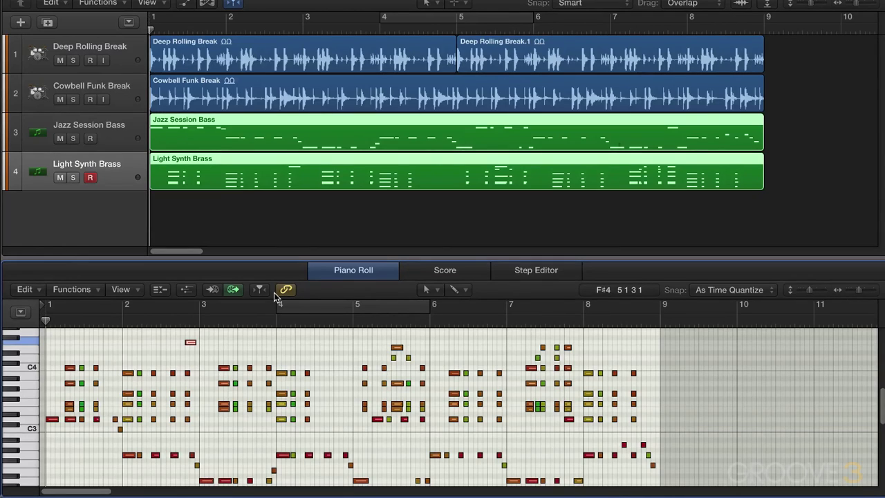
click(257, 217)
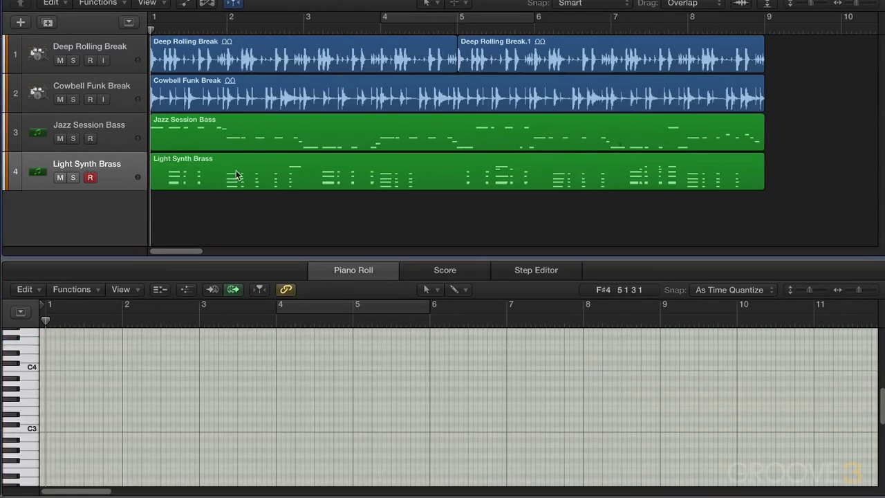
Open only Light Synth Brass and collapse the piano roll to its used pitches, D3 to F4
click(242, 162)
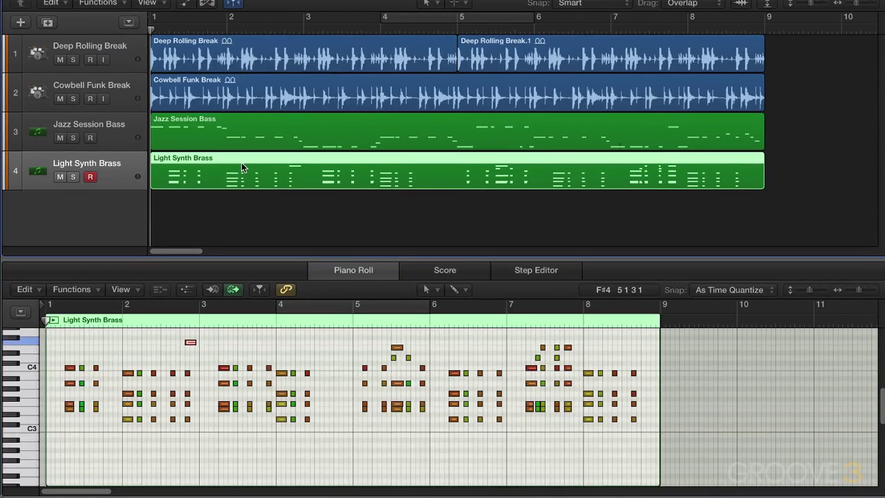
click(188, 291)
click(158, 290)
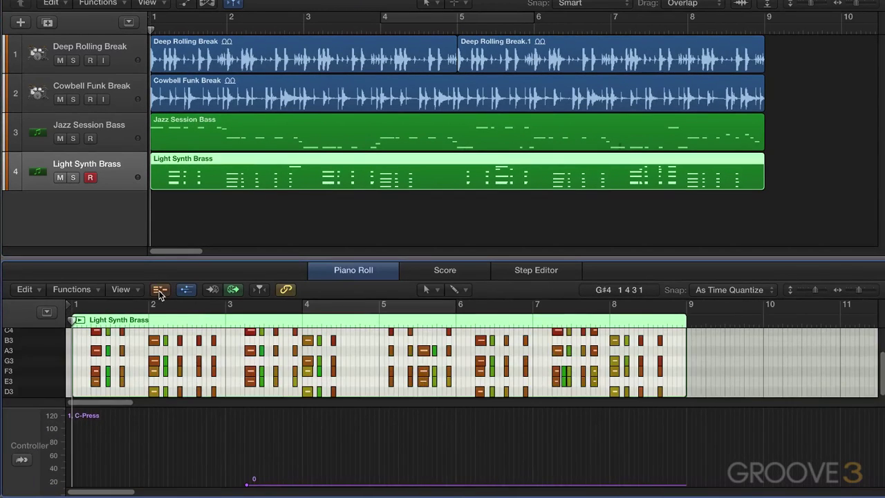
click(187, 290)
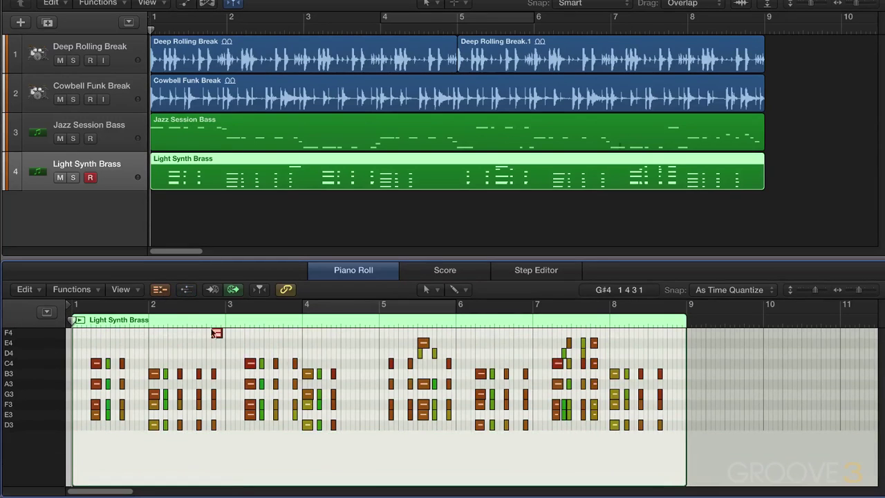
Delete the long D4 note past bar 8, then add and undo a test A3 note near bar 10.5
click(630, 354)
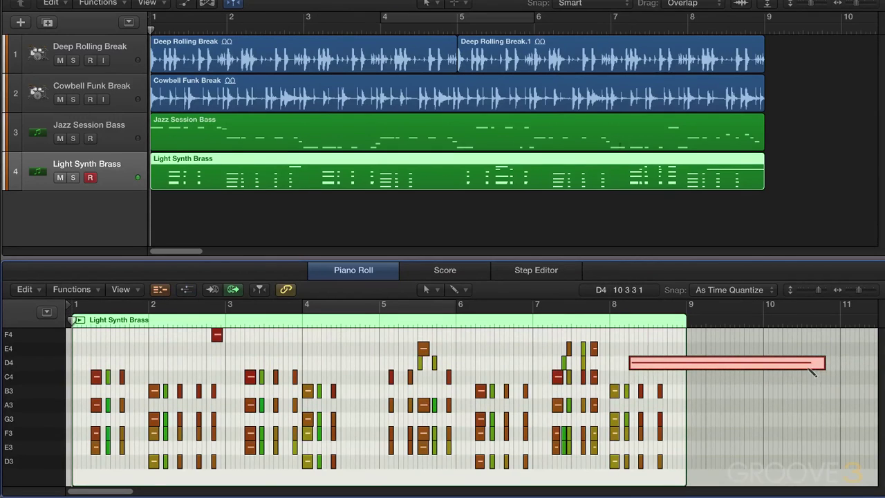
key(Delete)
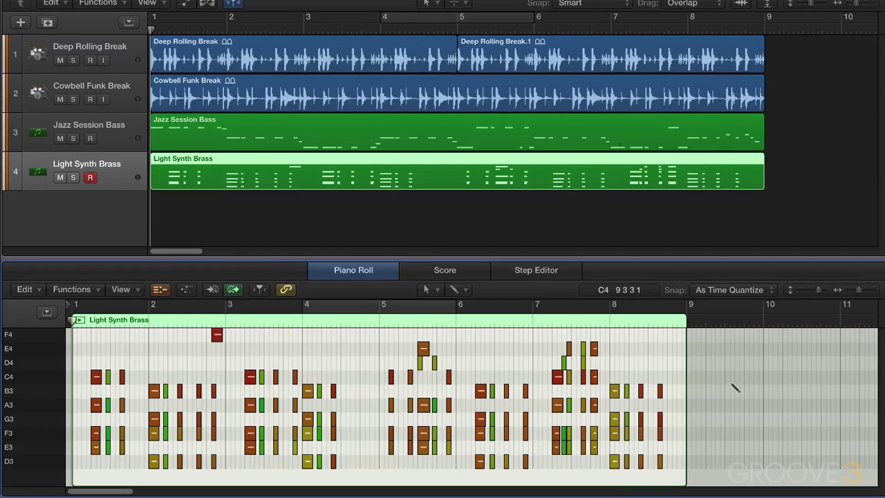
click(807, 405)
scroll(785, 226, right, 10)
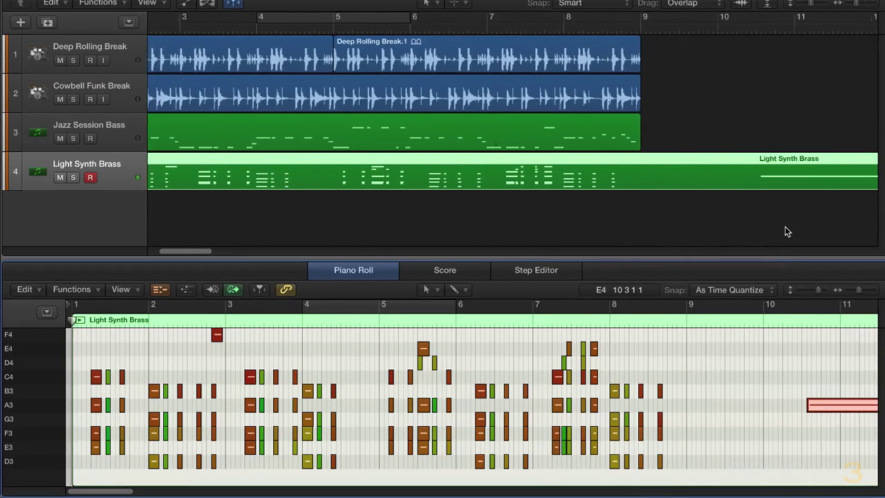
scroll(766, 211, right, 5)
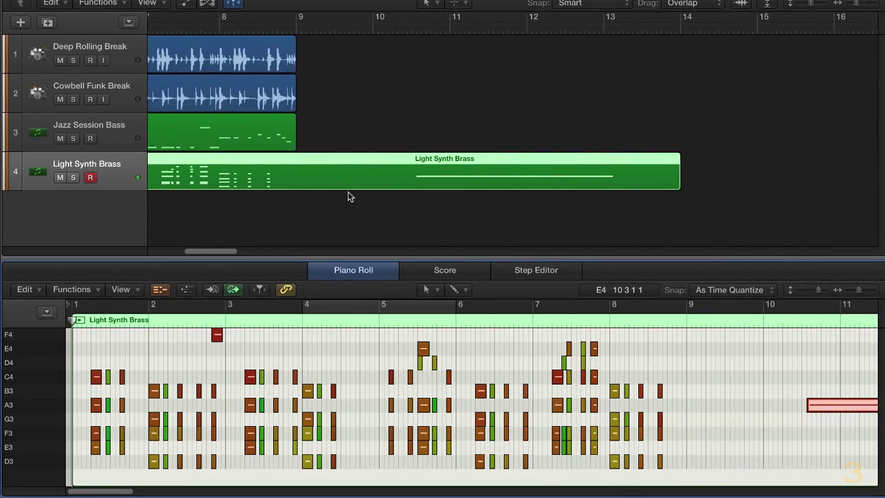
key(super+z)
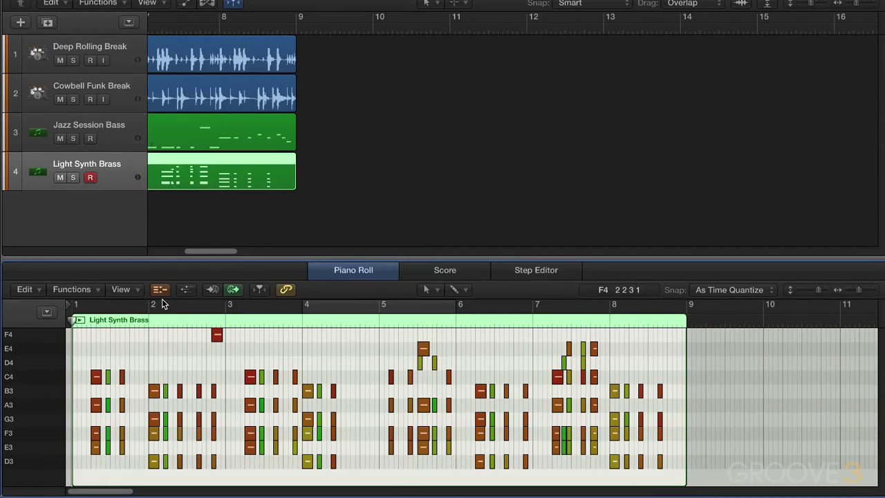
Create and remove test B3 and G3 notes, then turn off collapse mode and zoom to bars 1–5
right_click(357, 395)
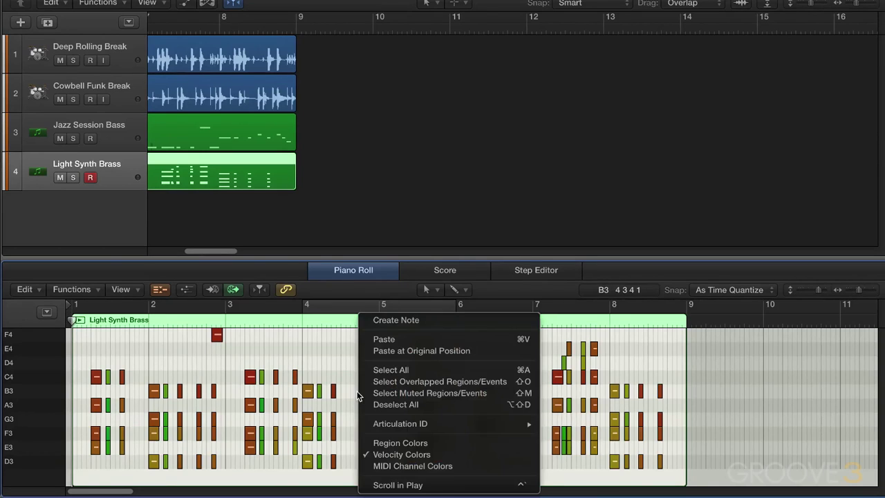
click(395, 320)
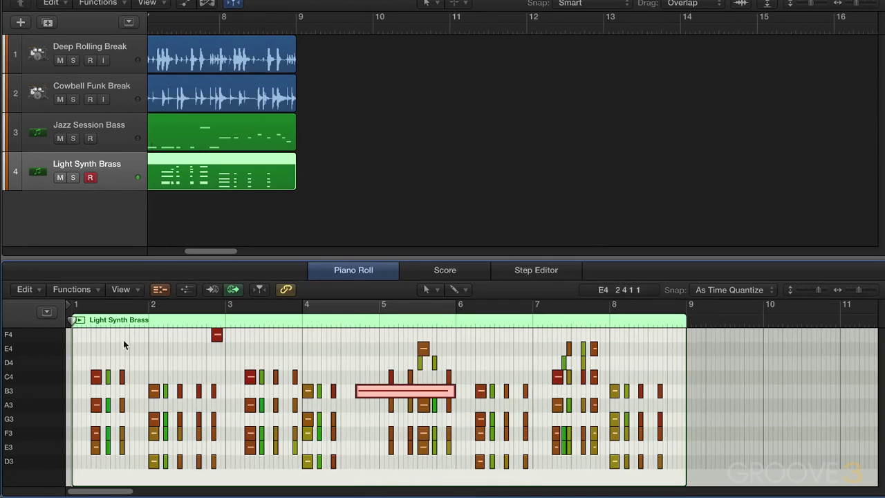
key(Delete)
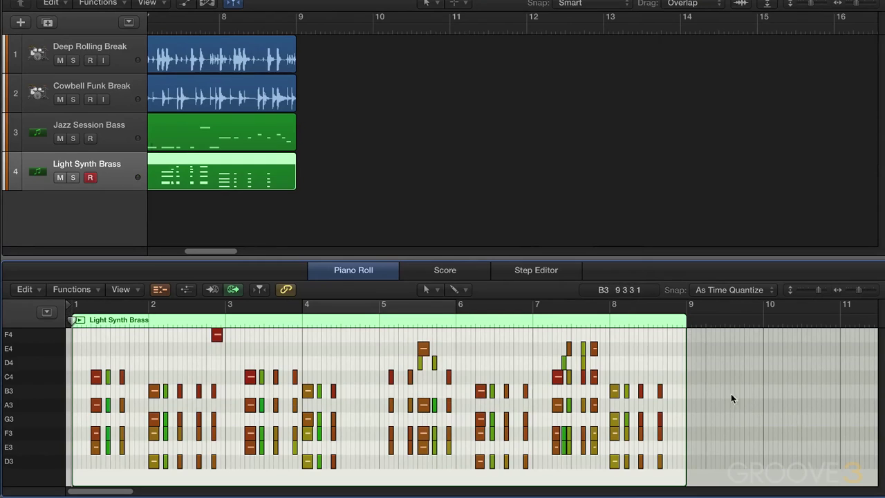
right_click(743, 419)
click(645, 319)
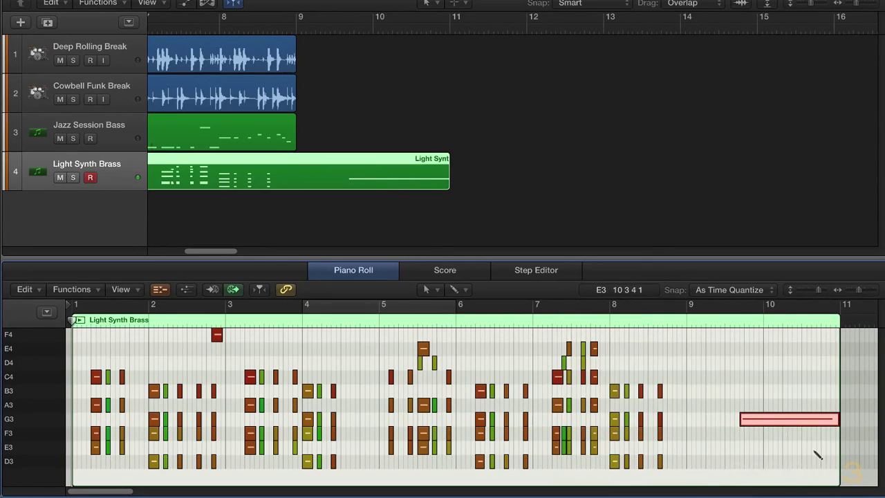
key(super+z)
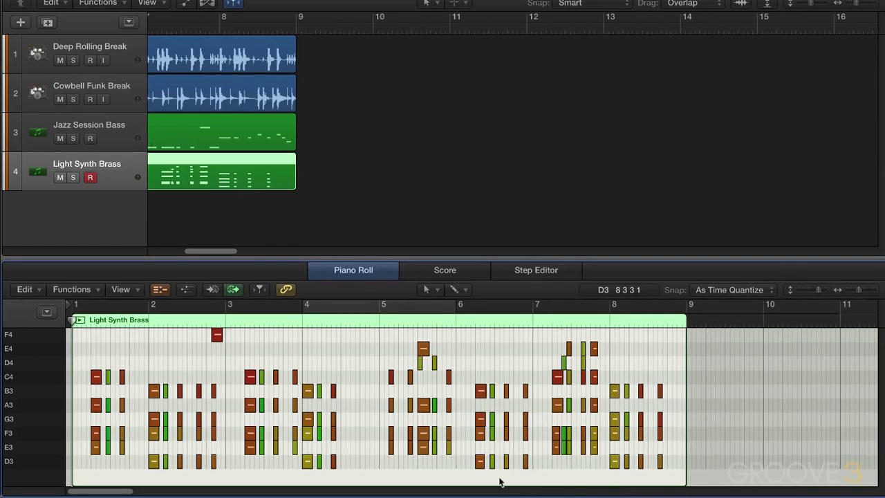
click(160, 290)
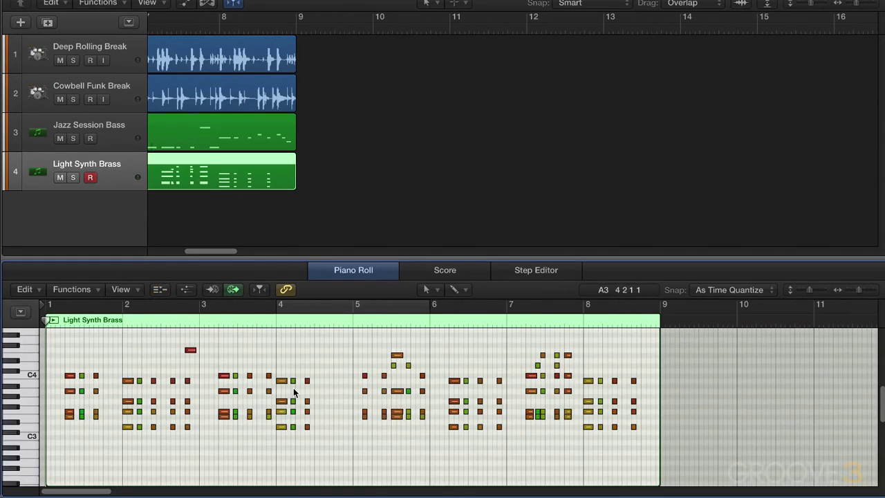
key(super+Right)
key(super+Right)
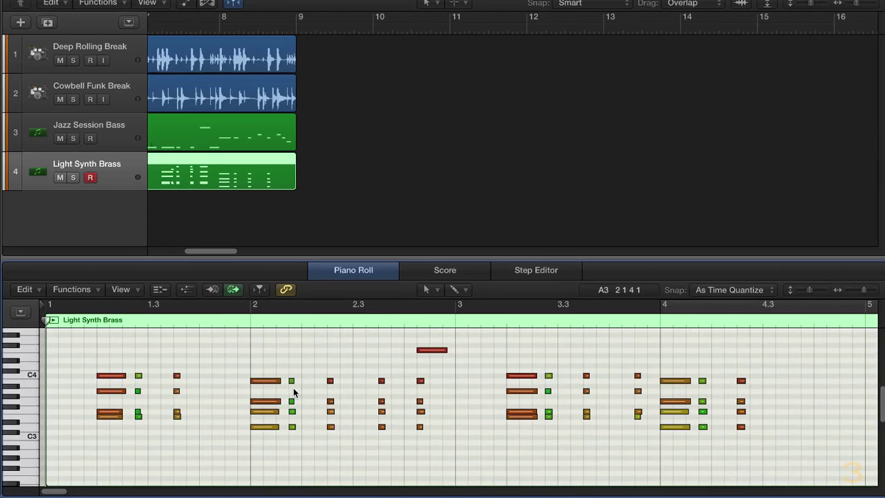
With the Velocity Tool, lower the C4 velocities to 70 at bar 2 and 87 at bar 3
click(426, 290)
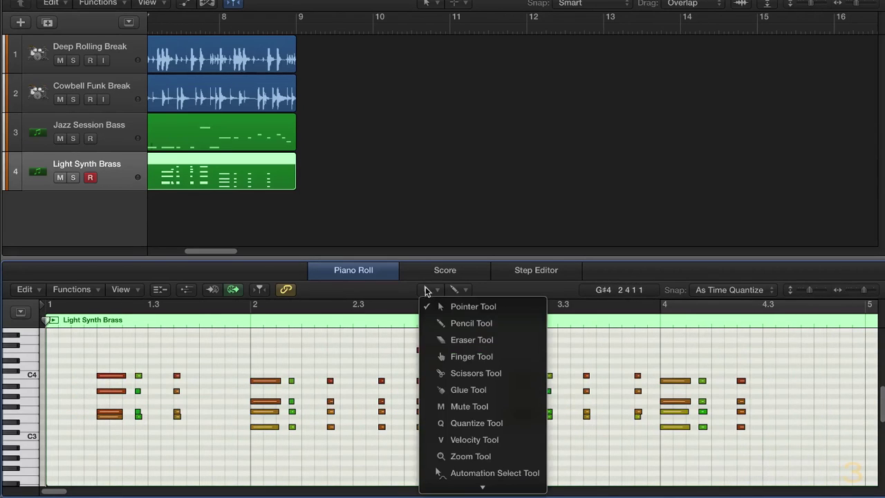
key(v)
click(263, 381)
drag(262, 381, 322, 405)
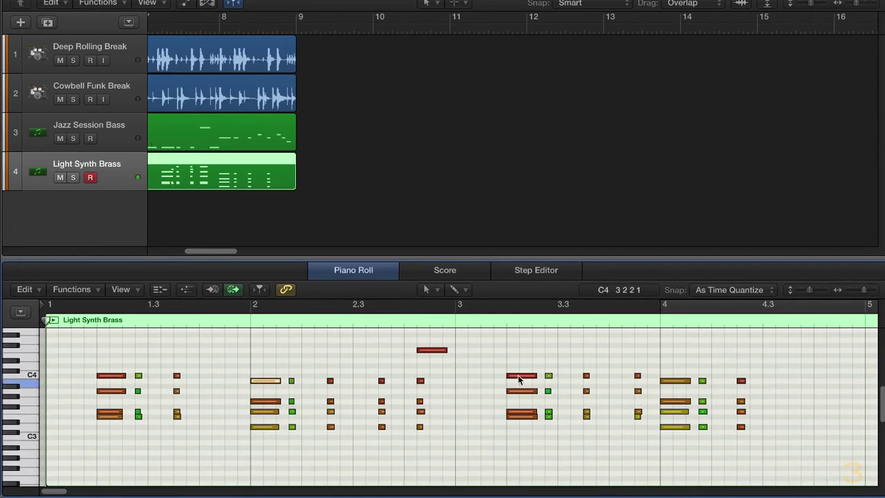
drag(523, 379, 507, 390)
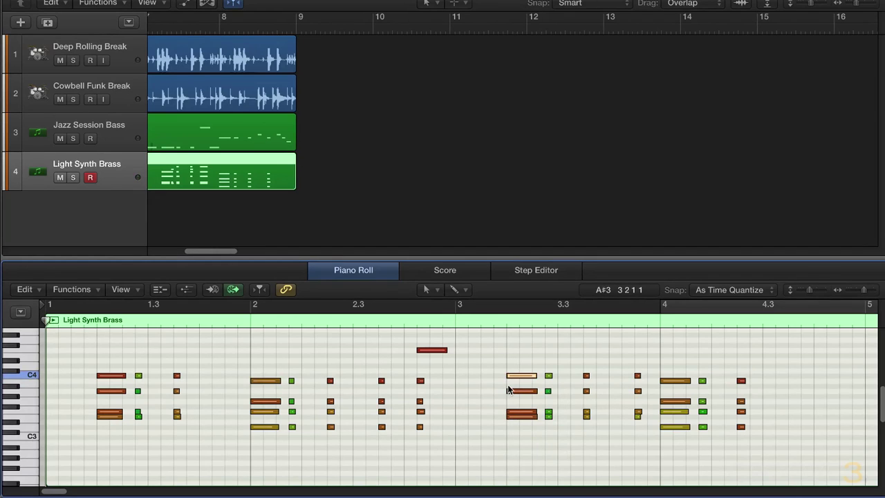
Zoom in and out around the playhead at bars 2 and 3
click(300, 320)
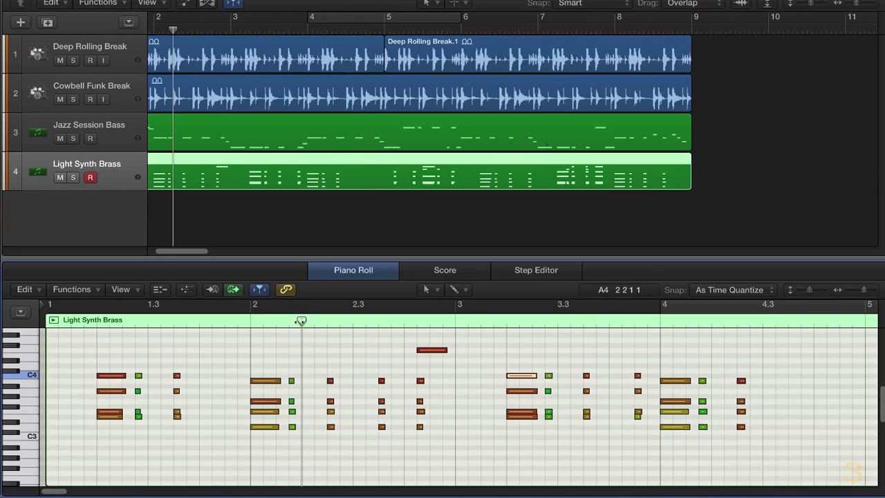
ctrl+alt+click(297, 343)
ctrl+alt+click(297, 405)
ctrl+alt+click(298, 384)
ctrl+alt+click(298, 384)
click(448, 322)
ctrl+alt+click(436, 367)
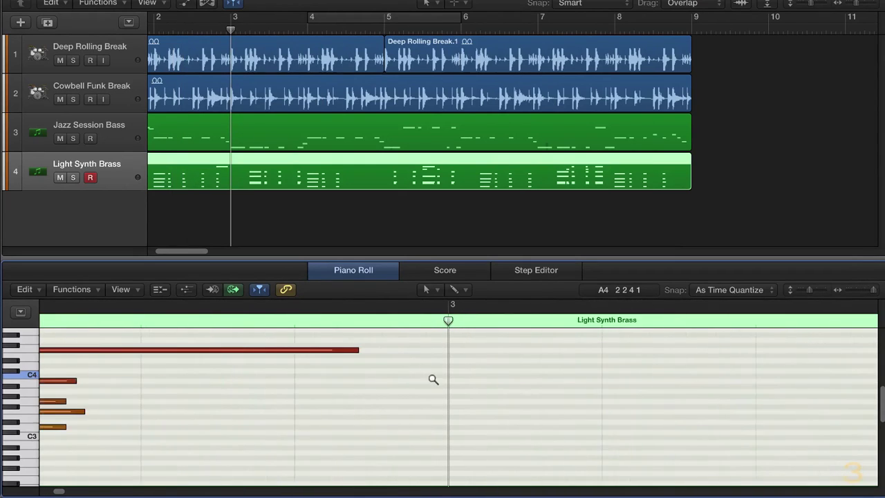
ctrl+alt+click(432, 378)
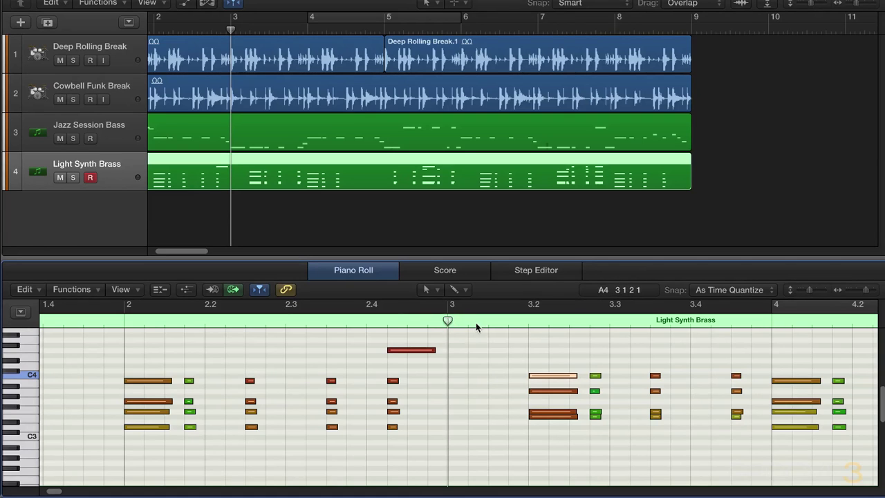
scroll(467, 320, down, 6)
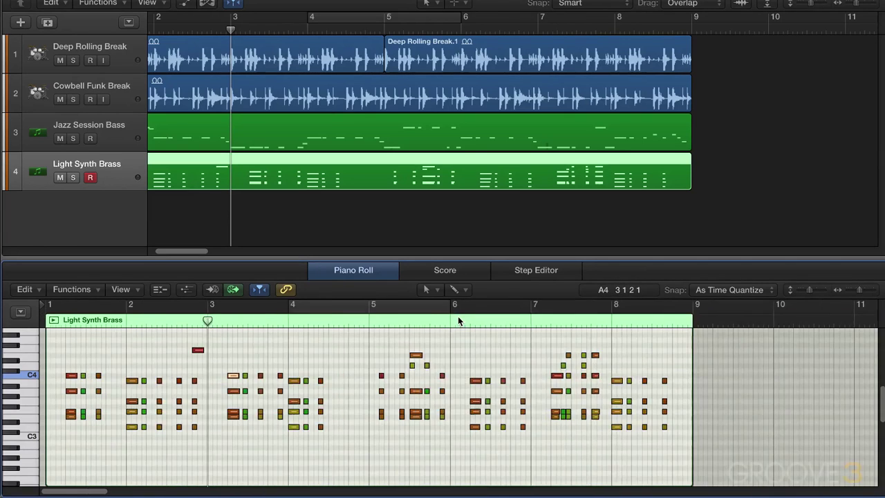
Move the Light Synth Brass region to start at bar 3, then return it to bar 1
click(345, 322)
click(416, 322)
click(238, 322)
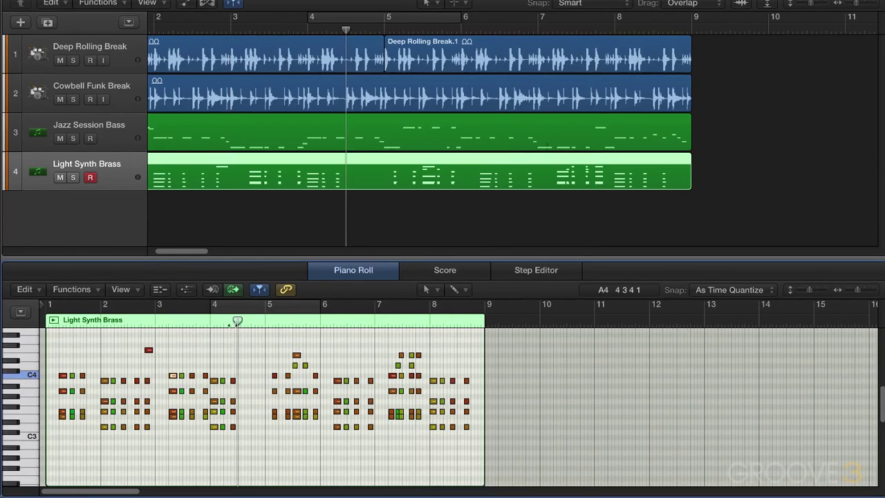
drag(271, 325, 199, 337)
mouse_move(143, 327)
mouse_down()
mouse_move(156, 326)
mouse_move(143, 327)
mouse_up()
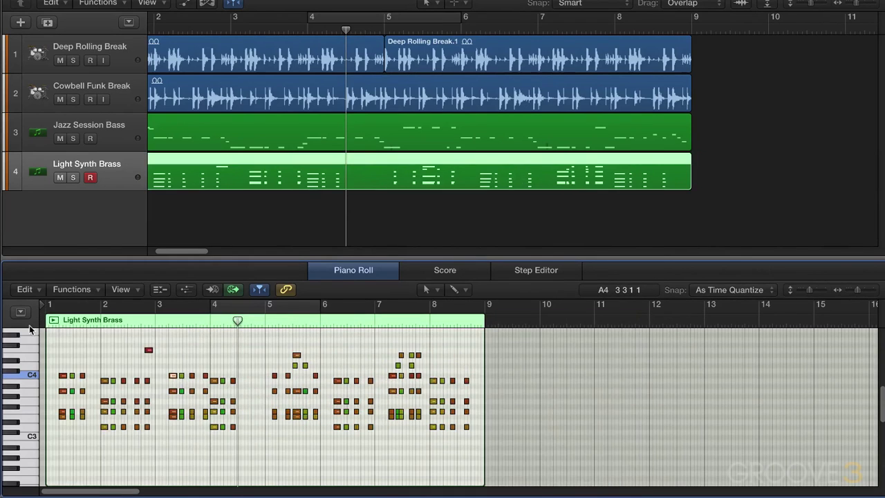
Scrub the playhead through bars 3 to 6, then play from around bar 6
click(323, 322)
drag(320, 322, 279, 323)
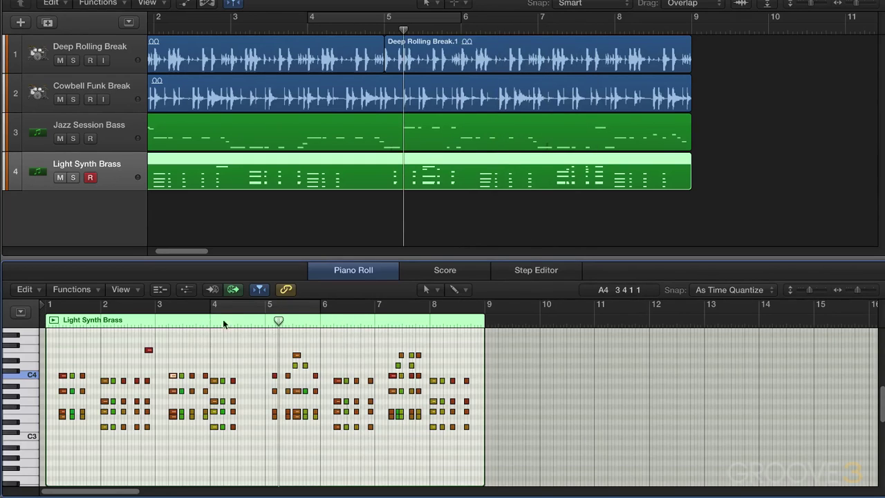
drag(278, 322, 324, 323)
click(182, 322)
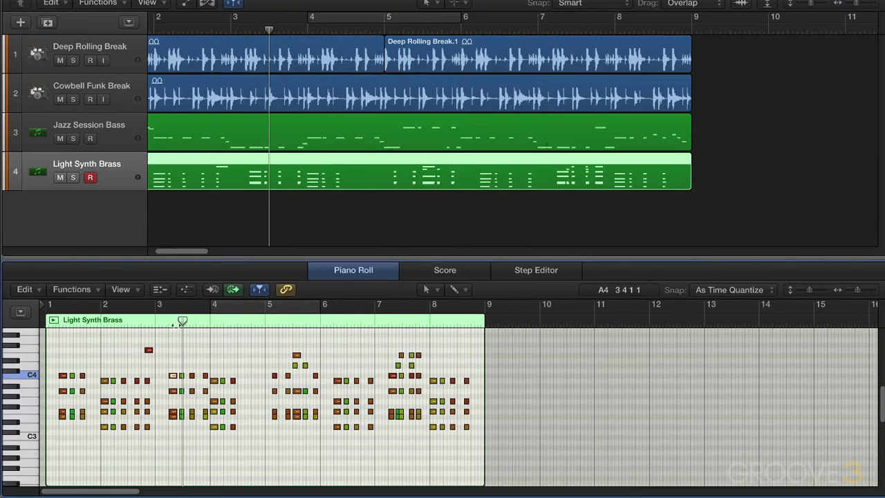
mouse_move(181, 322)
mouse_down()
mouse_move(237, 322)
mouse_move(181, 322)
mouse_up()
key(period)
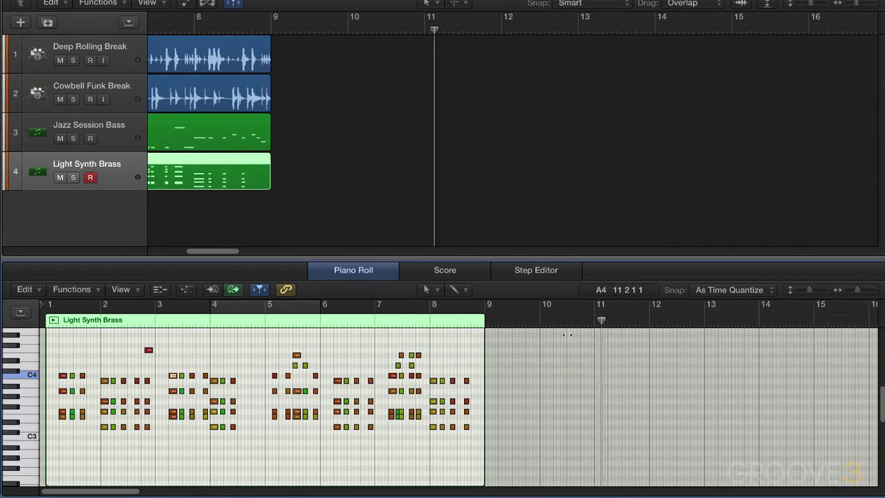
key(period)
key(comma)
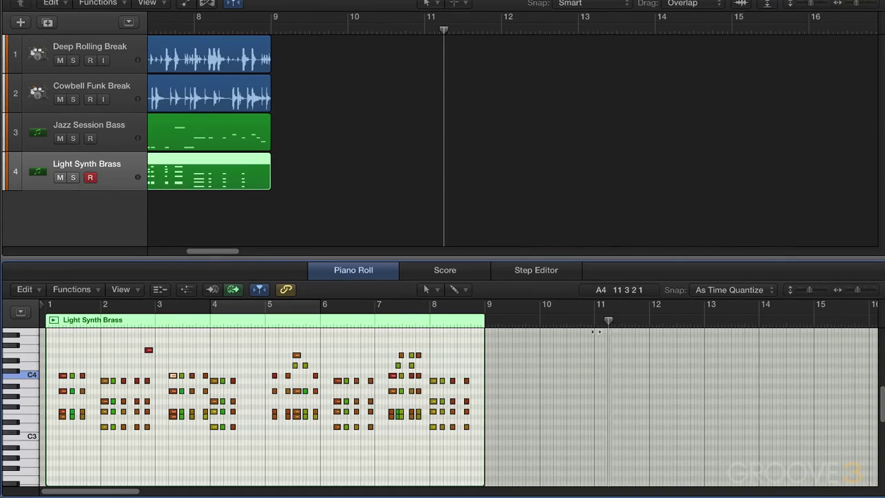
click(318, 322)
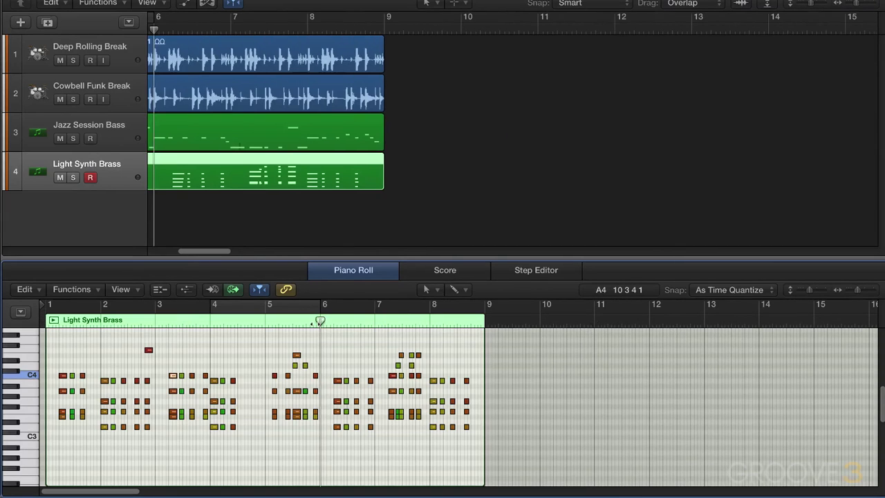
key(space)
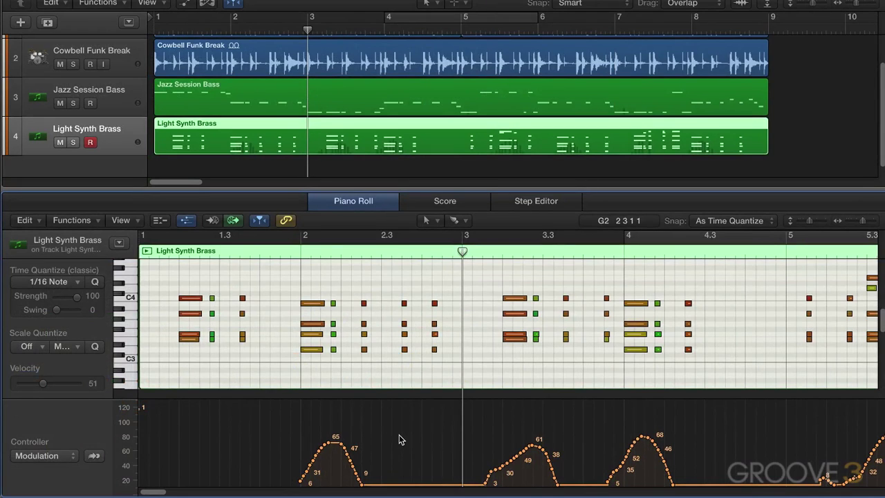
Turn on Time Handles from the Functions menu and play the notes
click(79, 222)
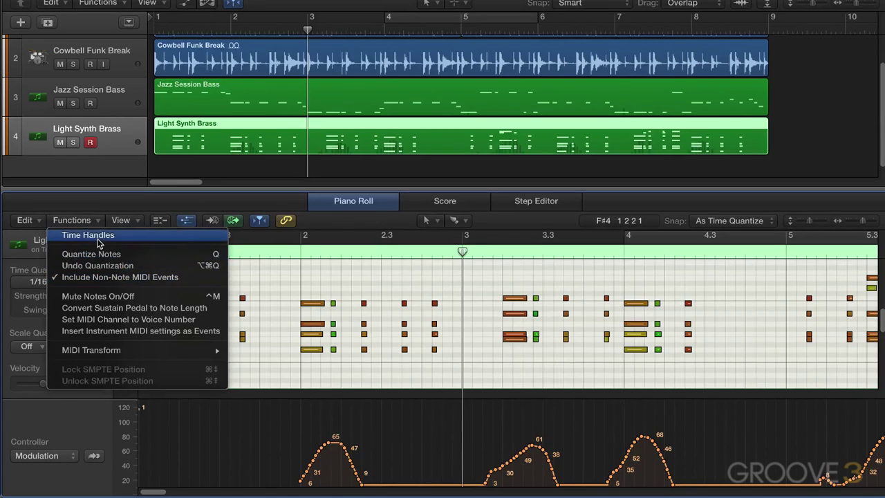
click(88, 235)
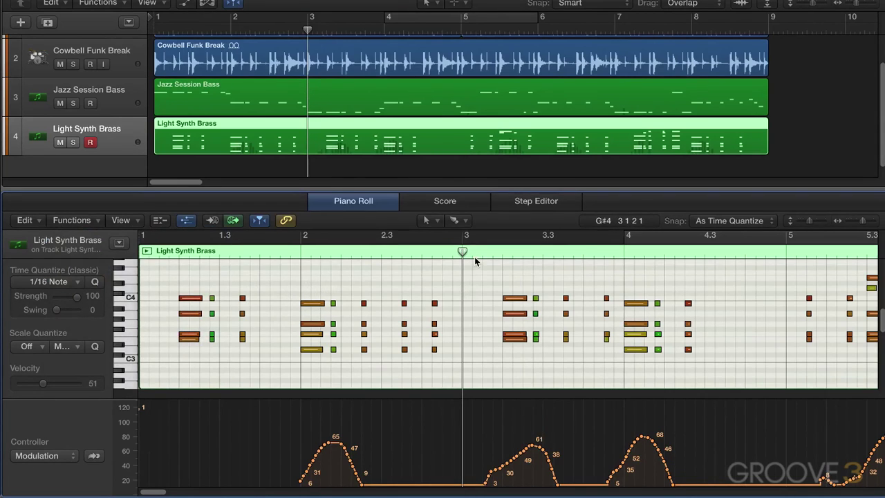
key(space)
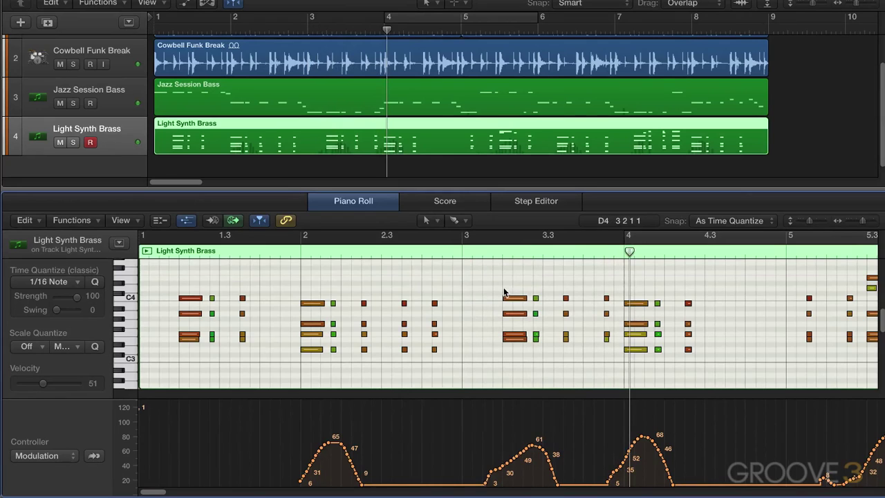
Compress the timing of the notes from beat 3.2 to 3.4, audition it, then undo
scroll(501, 290, left, 1)
mouse_move(491, 280)
mouse_down()
mouse_move(579, 292)
mouse_move(594, 308)
mouse_move(595, 344)
mouse_up()
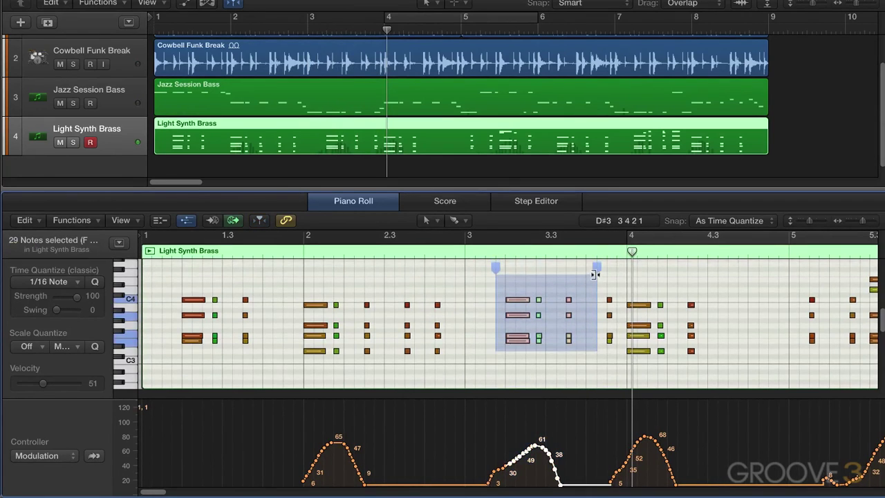
drag(594, 274, 557, 274)
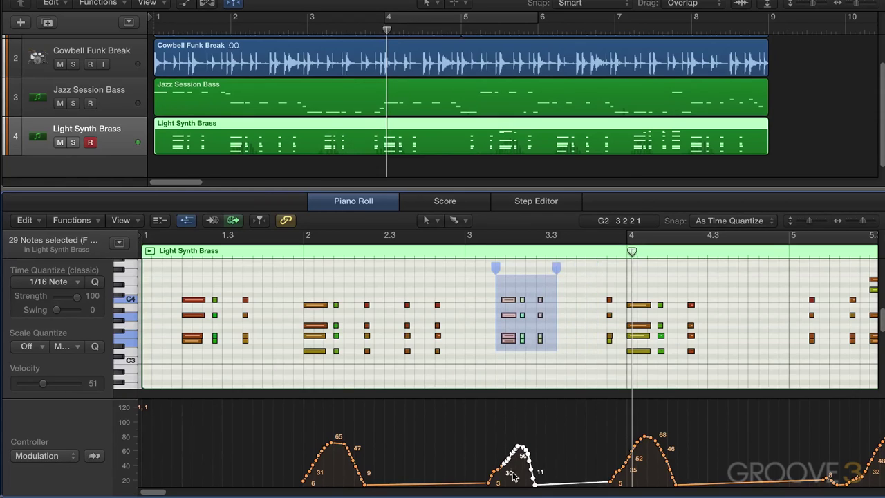
click(344, 257)
key(space)
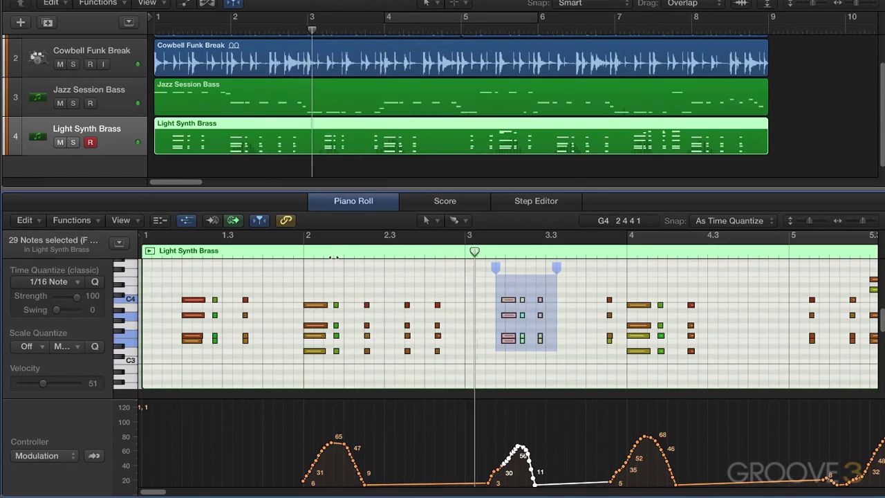
key(space)
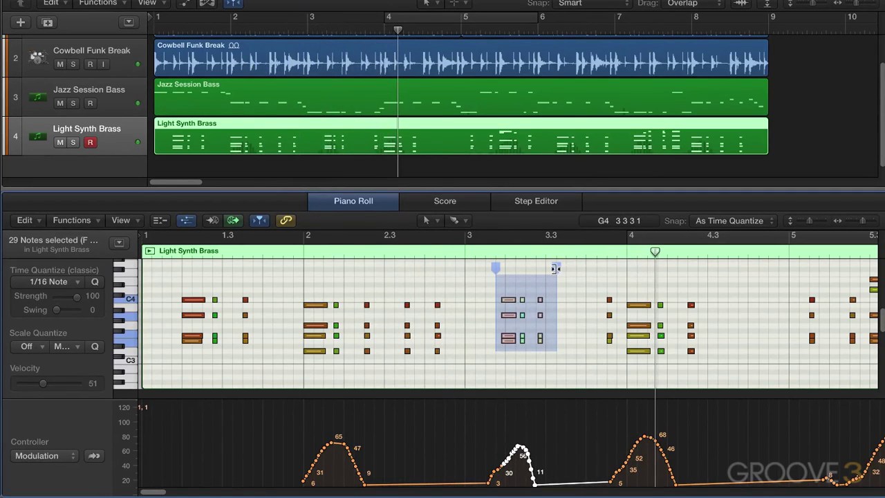
key(super+z)
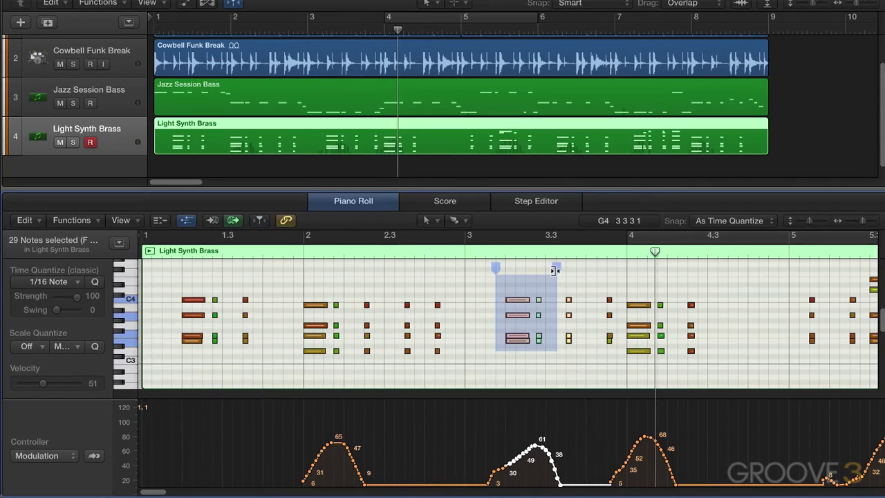
Delete the notes between beats 3.3 and 4.3, then turn Time Handles off
click(593, 285)
drag(561, 286, 717, 366)
key(Delete)
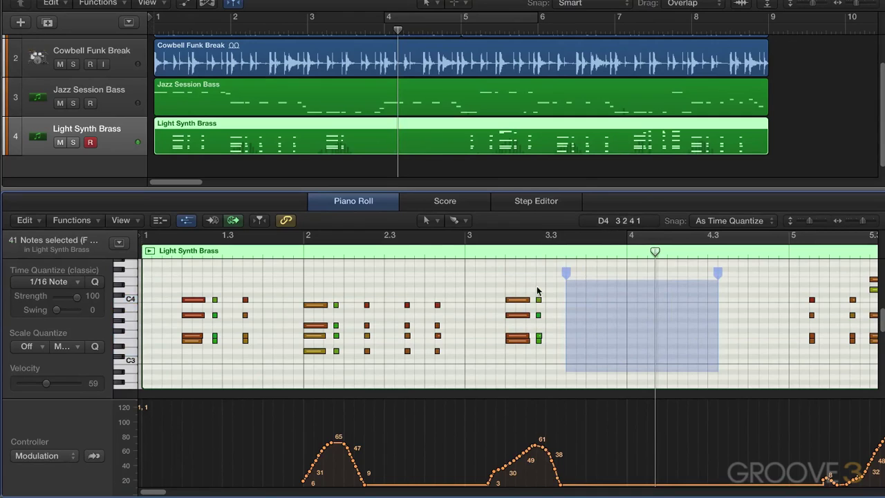
click(71, 220)
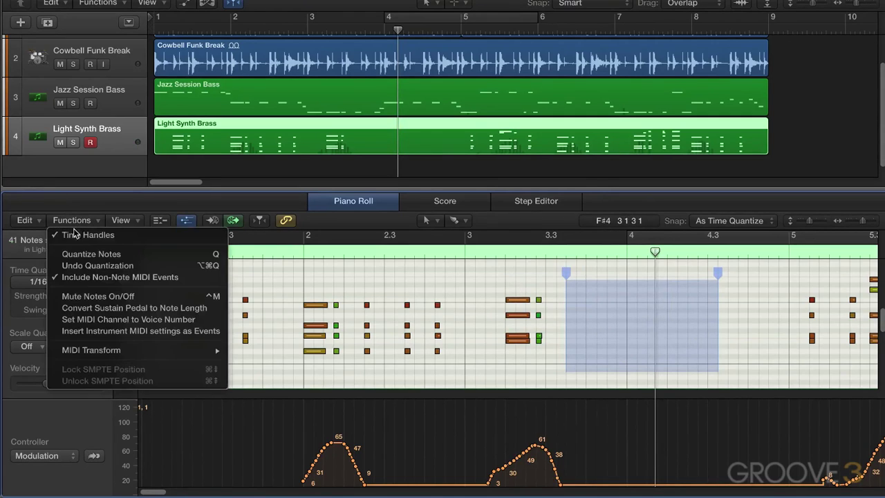
click(74, 234)
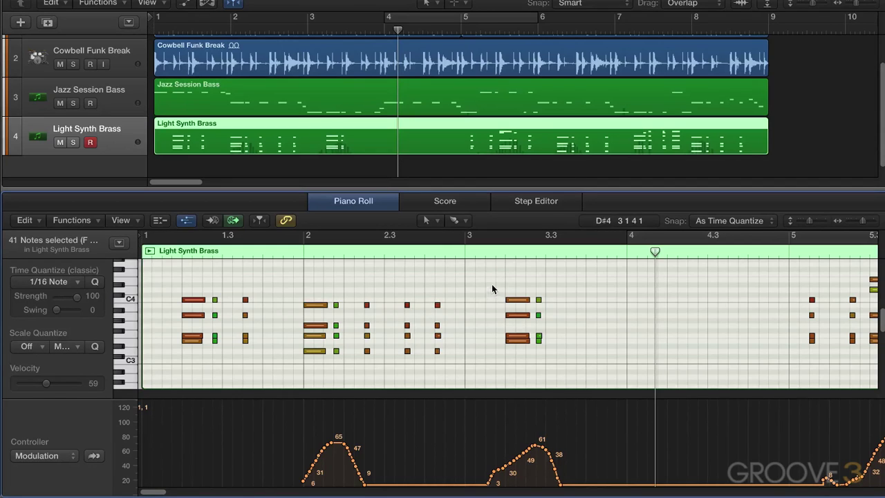
Define the note group at beat 3.3 as the brush pattern
drag(494, 283, 550, 359)
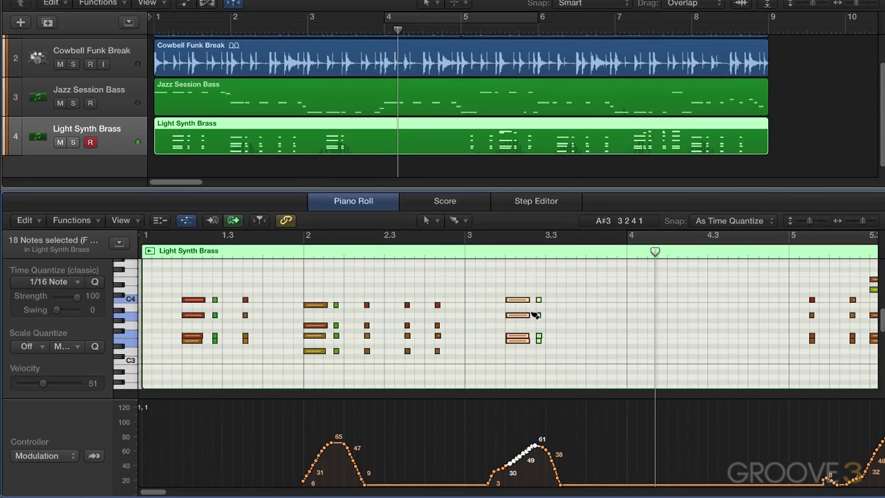
right_click(524, 285)
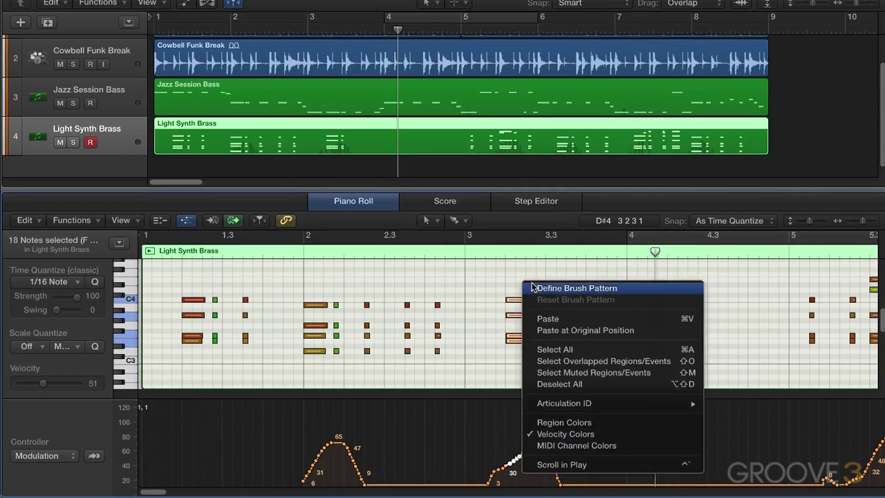
click(538, 288)
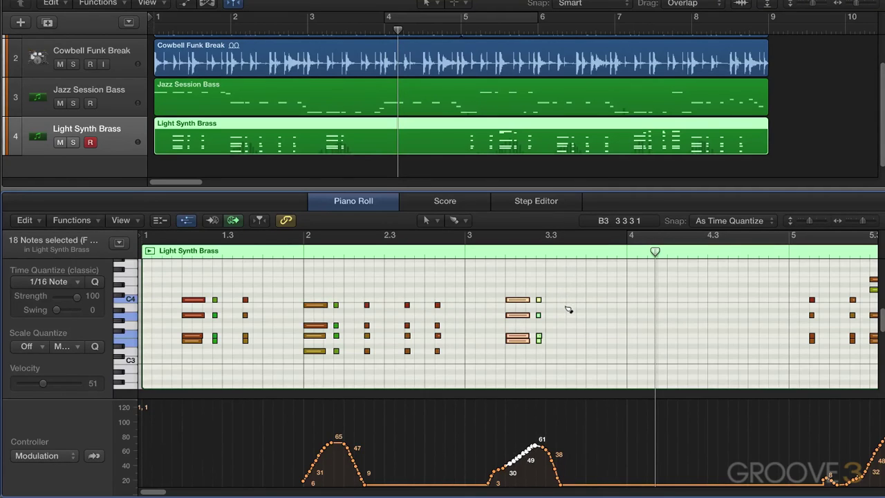
Paint four brush-pattern chords between beat 3.3 and 4.4, then play them back from bar 3
mouse_move(574, 310)
mouse_down()
mouse_move(598, 316)
mouse_move(607, 353)
mouse_up()
mouse_move(646, 332)
mouse_down()
mouse_move(674, 368)
mouse_move(691, 356)
mouse_up()
drag(755, 328, 764, 377)
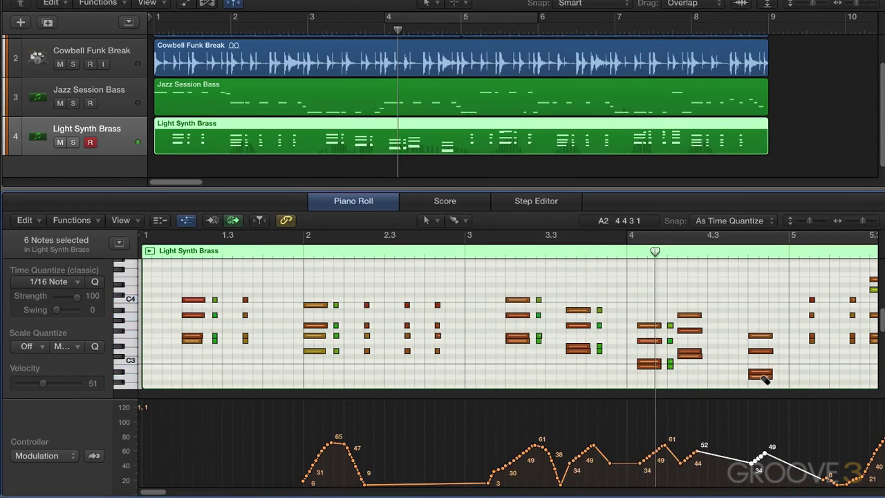
click(459, 254)
key(space)
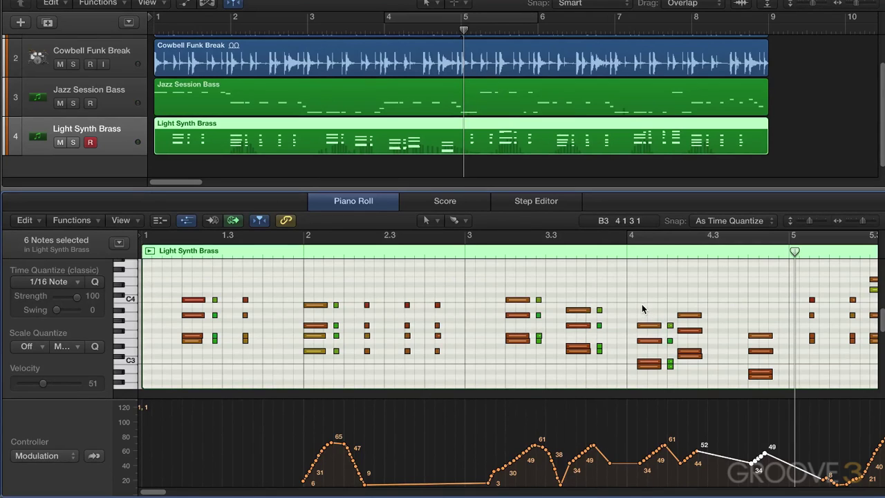
Set the two bar-4 notes' velocity to 53, then zoom in and step through the following notes
drag(642, 305, 648, 346)
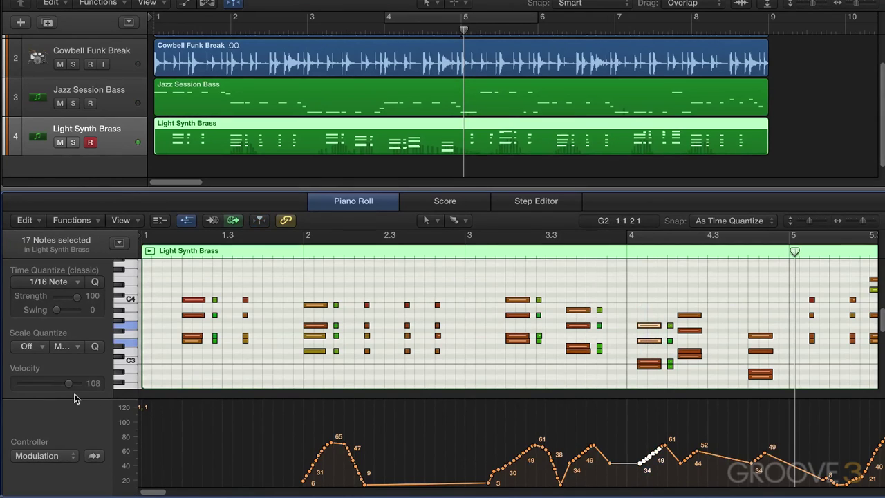
drag(71, 386, 44, 386)
key(super+Right)
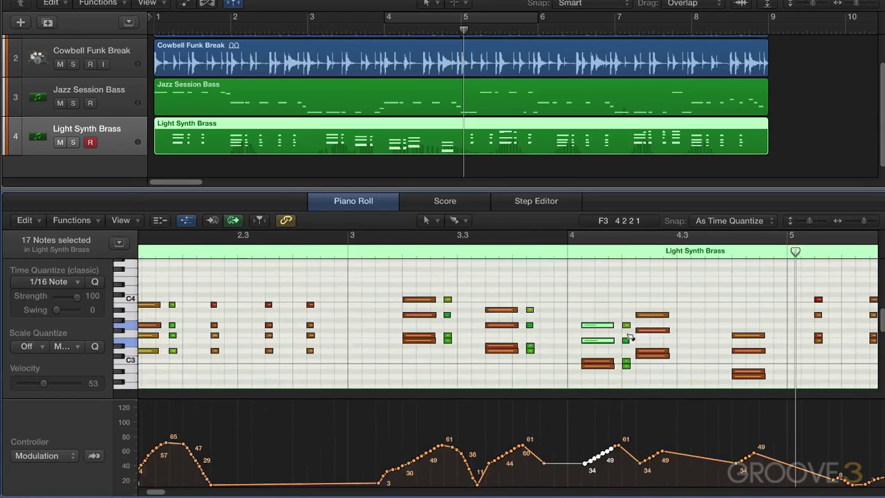
key(Right)
key(Right)
key(Right)
key(Up)
key(Right)
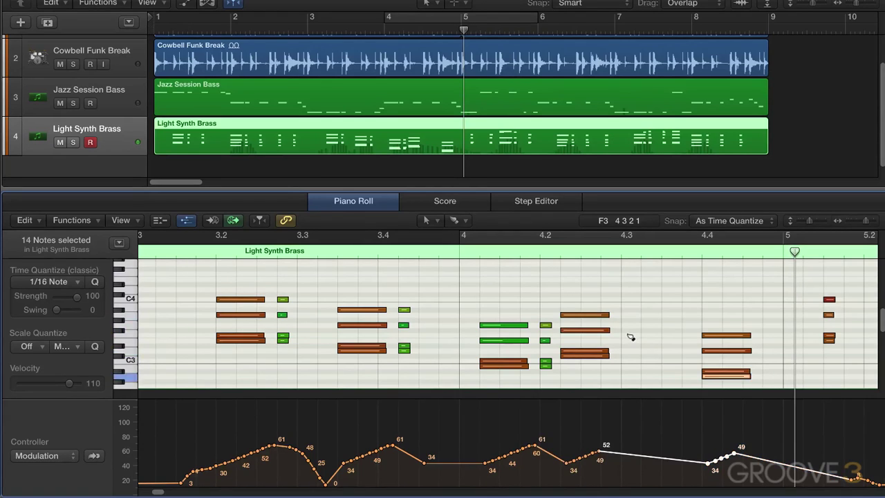